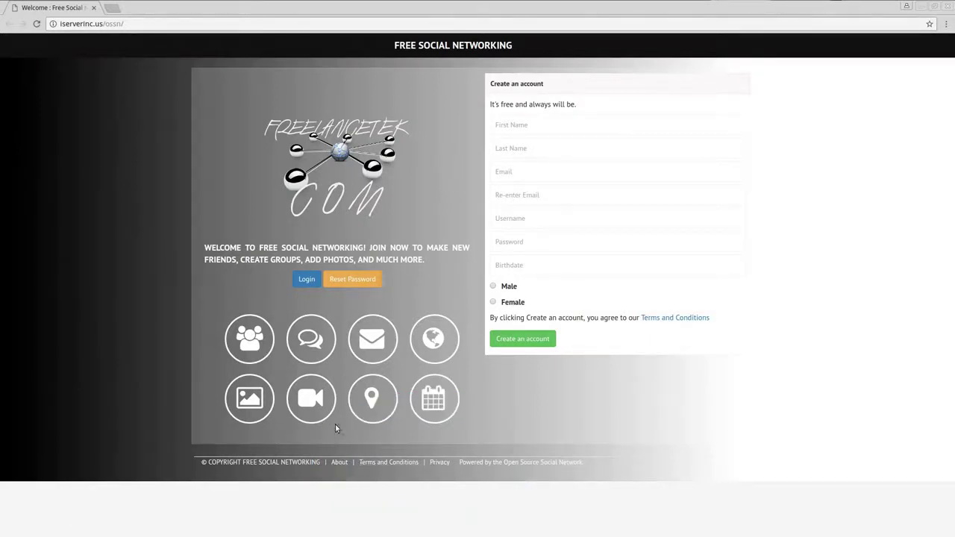
Go from the Free Social Networking welcome page to the login page.
{"action": "left_click", "coordinate": [306, 279]}
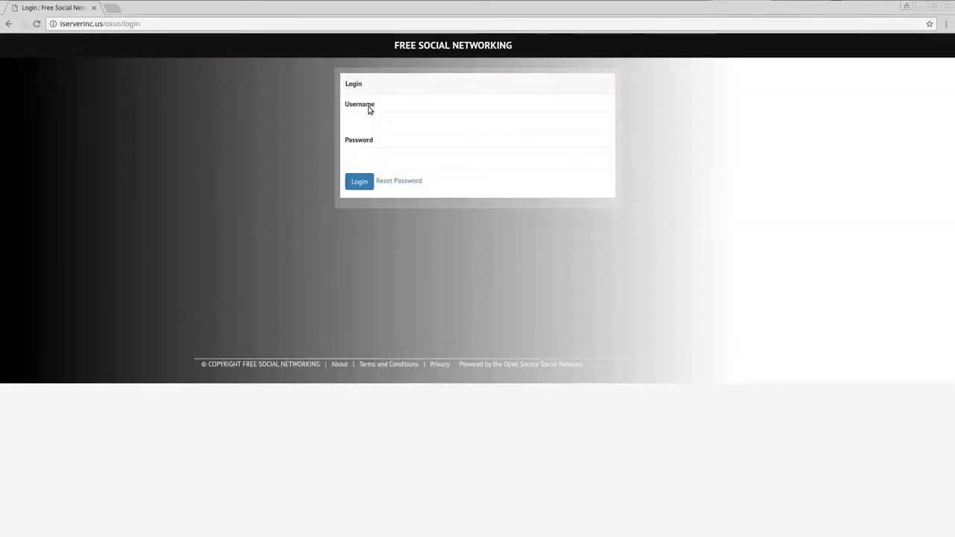
Log in with the admin account's username and password, declining the browser's save-password prompt.
{"action": "left_click", "coordinate": [364, 118]}
{"action": "type", "text": "free"}
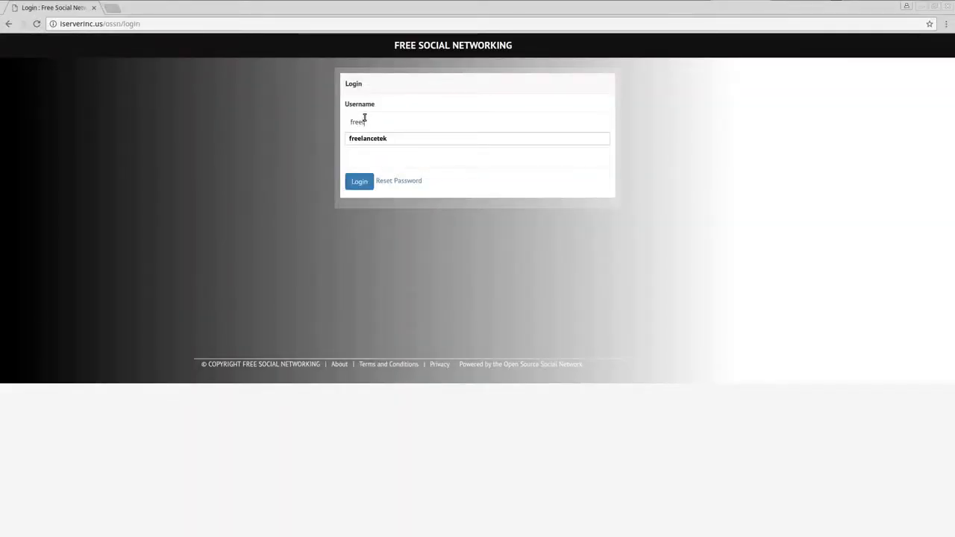
{"action": "type", "text": "lancetek"}
{"action": "key", "text": "Tab"}
{"action": "type", "text": "•••••••"}
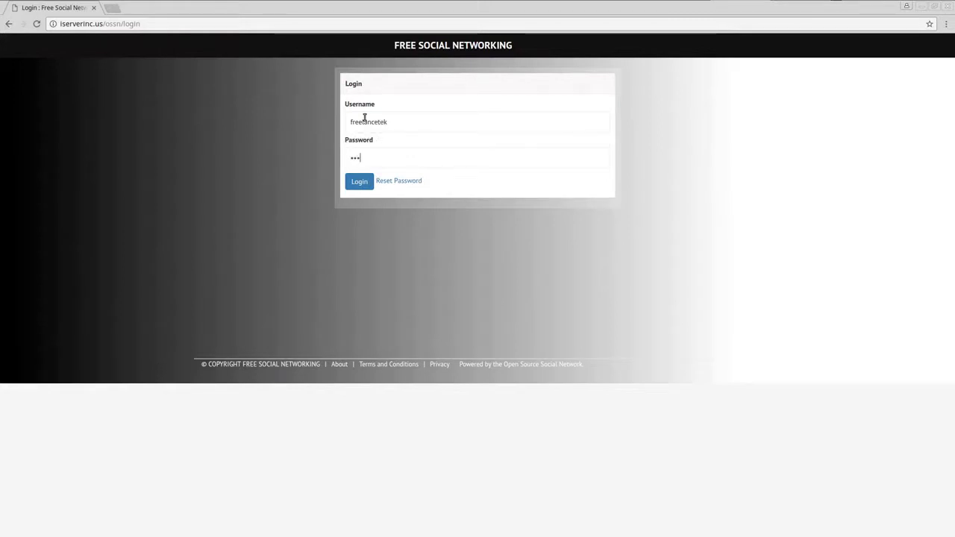
{"action": "type", "text": "••"}
{"action": "key", "text": "Return"}
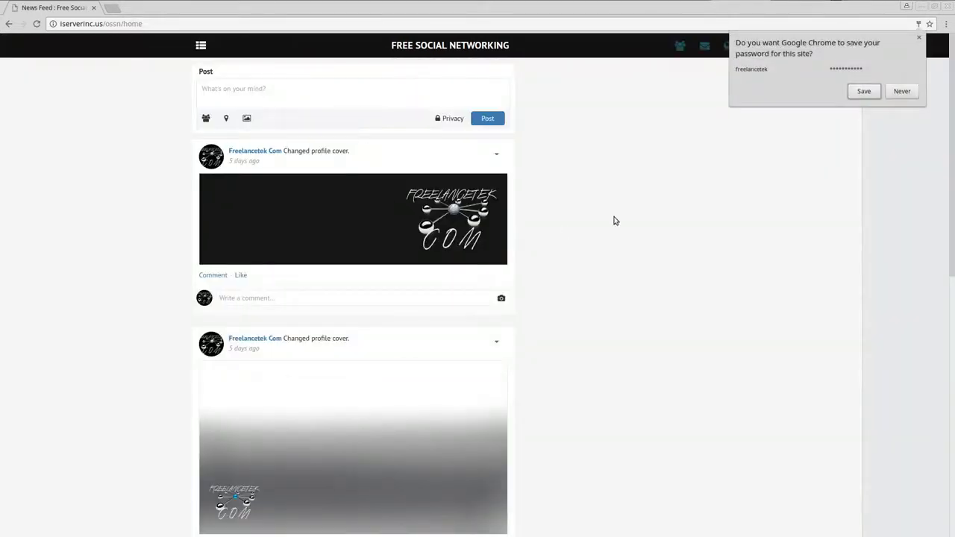
{"action": "left_click", "coordinate": [879, 195]}
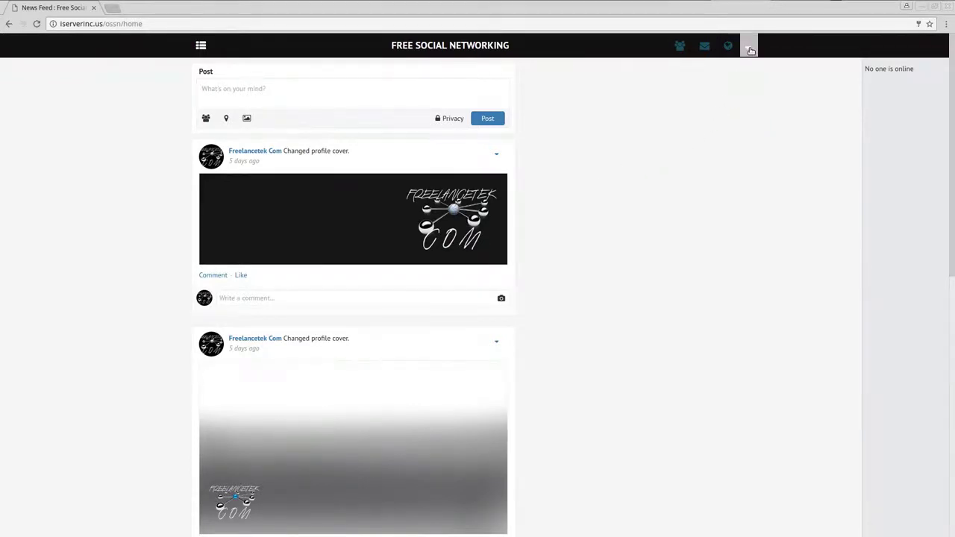
Open the Administrator dashboard from the account dropdown menu.
{"action": "left_click", "coordinate": [749, 48]}
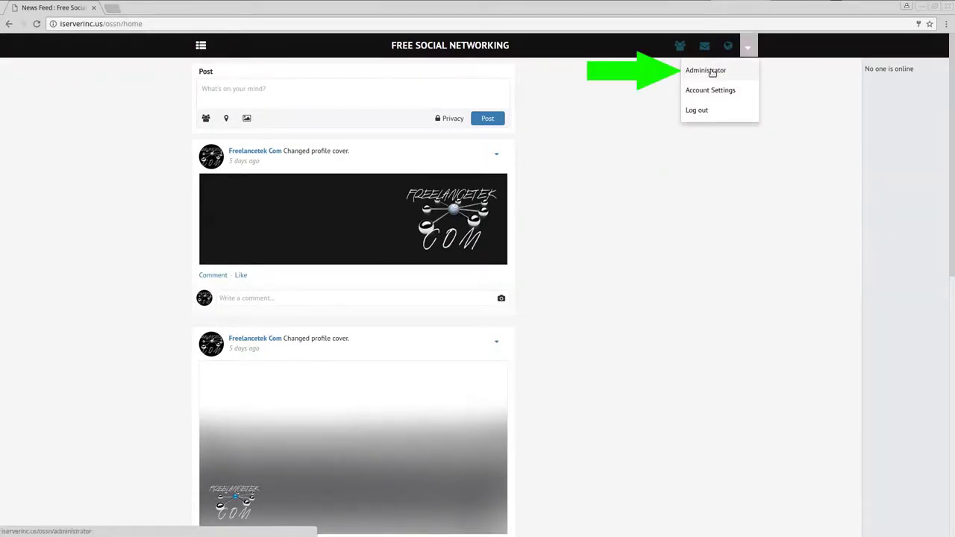
{"action": "left_click", "coordinate": [710, 71]}
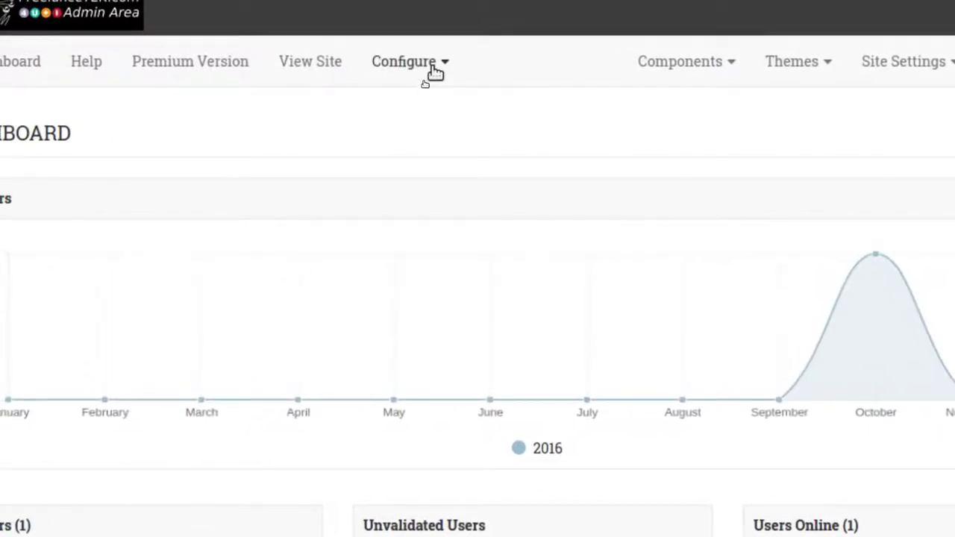
Open the Site Pages settings under Configure in the admin menu.
{"action": "left_click", "coordinate": [434, 73]}
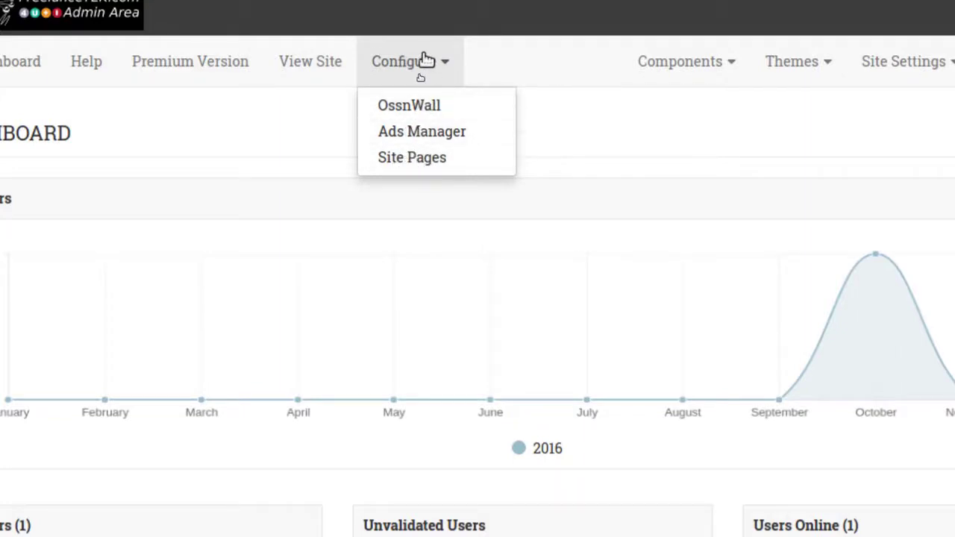
{"action": "left_click", "coordinate": [433, 163]}
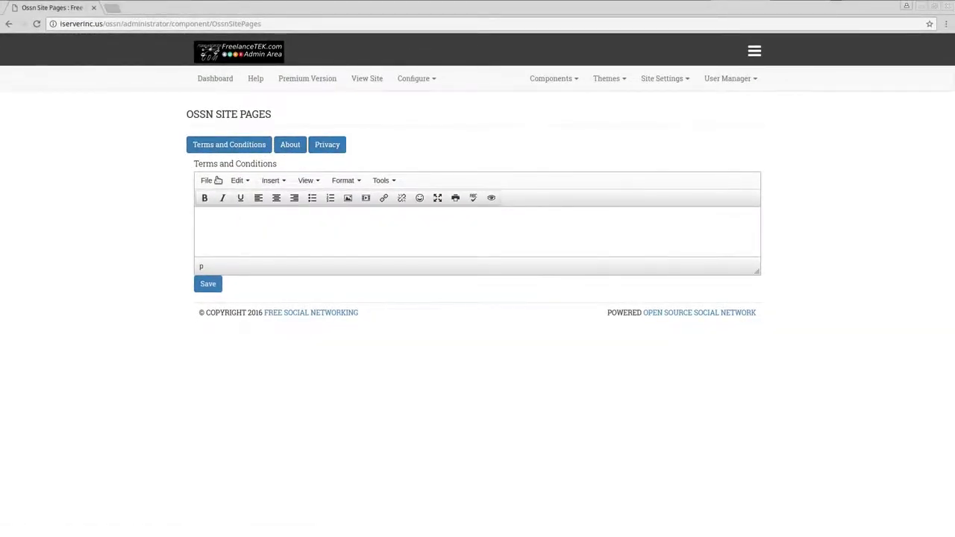
Write 'To use our site' as the Terms and Conditions page text and save it.
{"action": "left_click", "coordinate": [224, 150]}
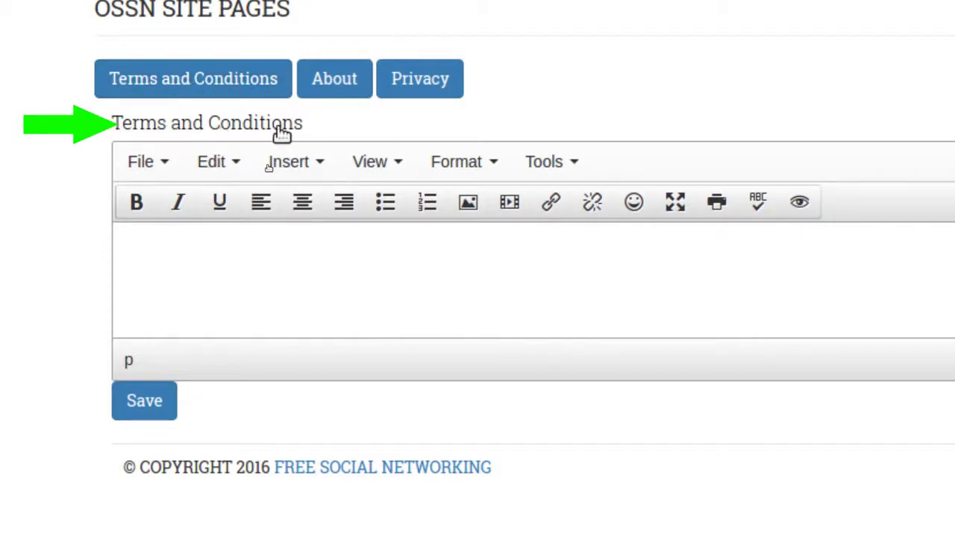
{"action": "left_click", "coordinate": [340, 83]}
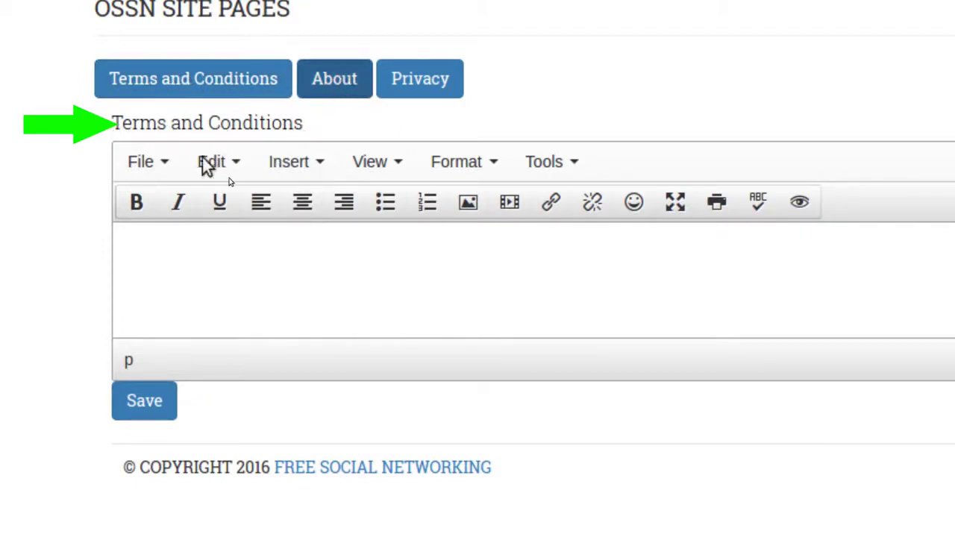
{"action": "left_click", "coordinate": [159, 79]}
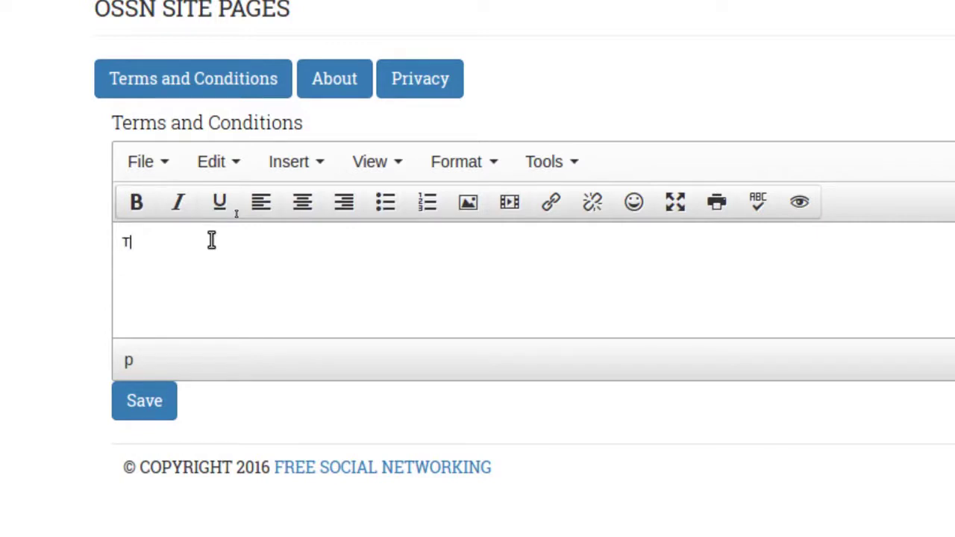
{"action": "type", "text": "o use our site......"}
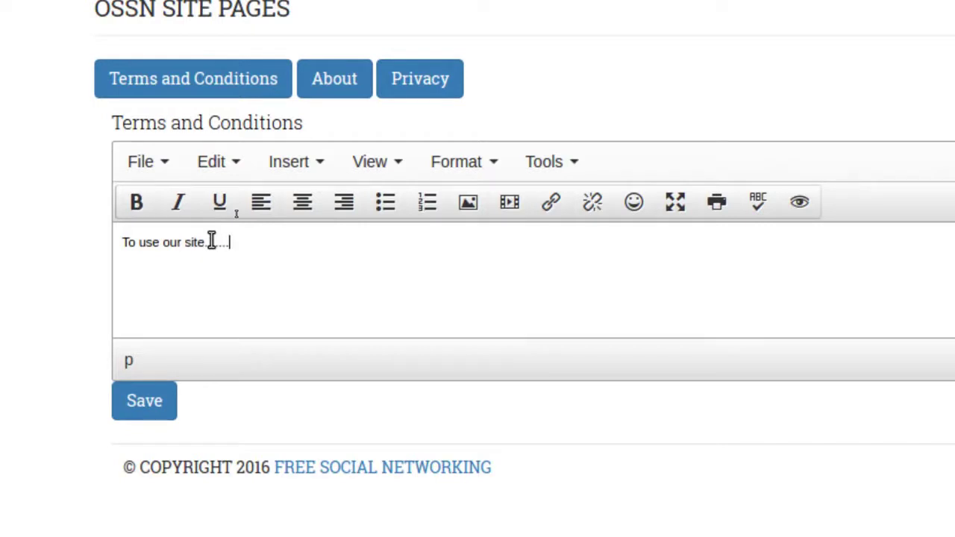
{"action": "left_click", "coordinate": [154, 398]}
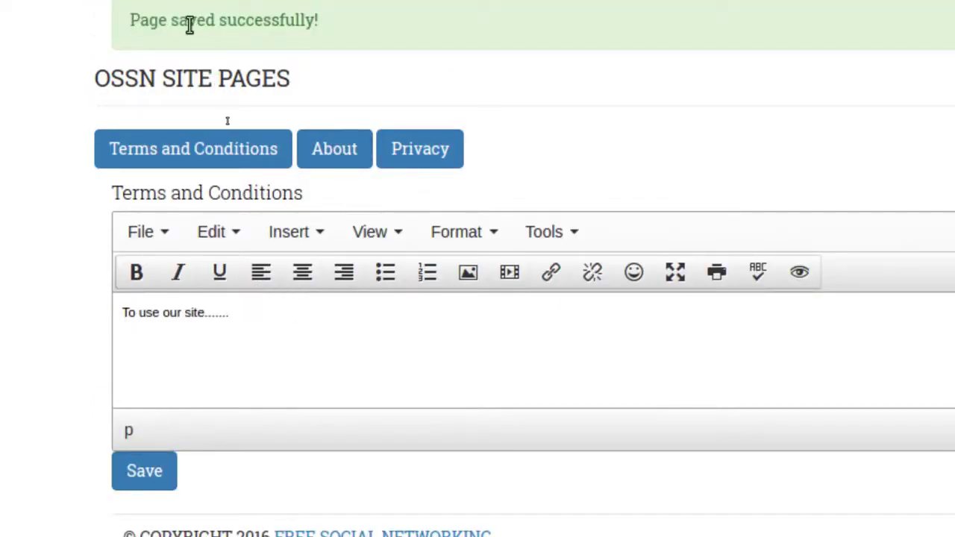
Save 'ABOUT PAGE.......' as the About page text, then open the Privacy page editor.
{"action": "left_click", "coordinate": [334, 166]}
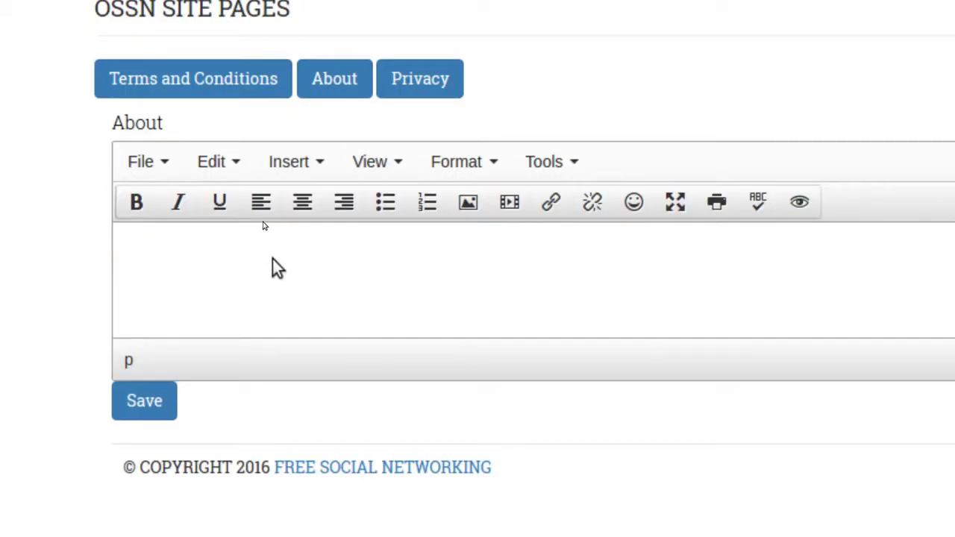
{"action": "left_click", "coordinate": [147, 238]}
{"action": "type", "text": "ABOUT PAGE"}
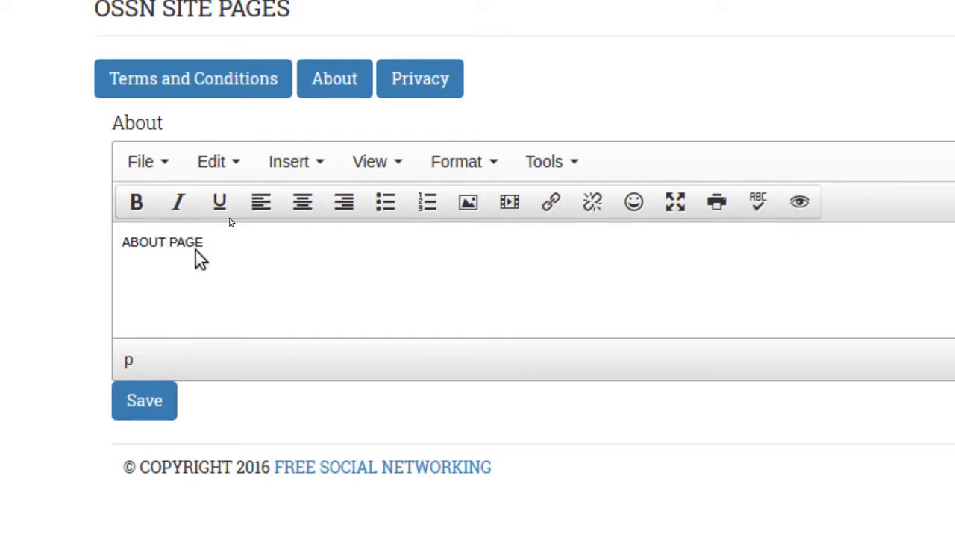
{"action": "type", "text": "......."}
{"action": "left_click", "coordinate": [144, 401]}
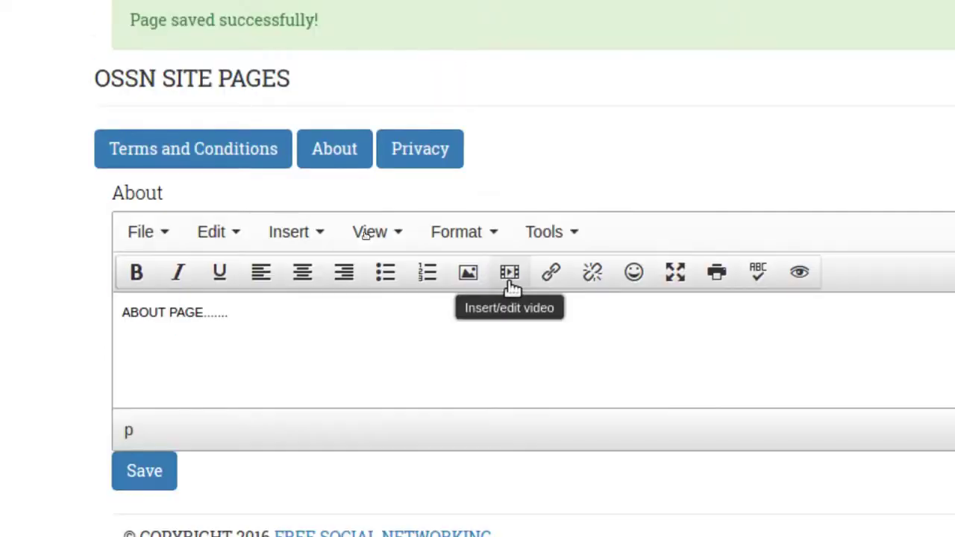
{"action": "left_click", "coordinate": [421, 153]}
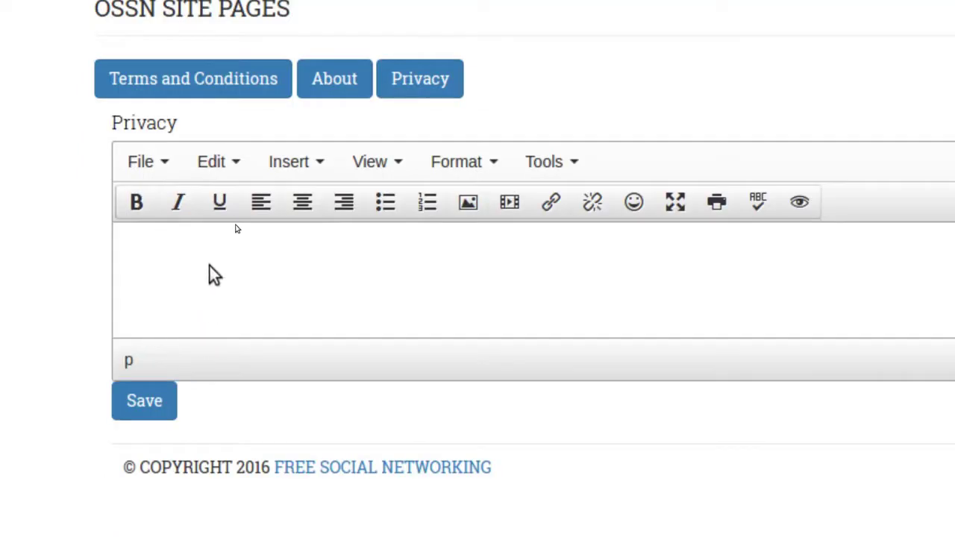
Enter 'PRIVACY.....' as the Privacy page text and save it.
{"action": "left_click", "coordinate": [188, 240]}
{"action": "type", "text": "PR"}
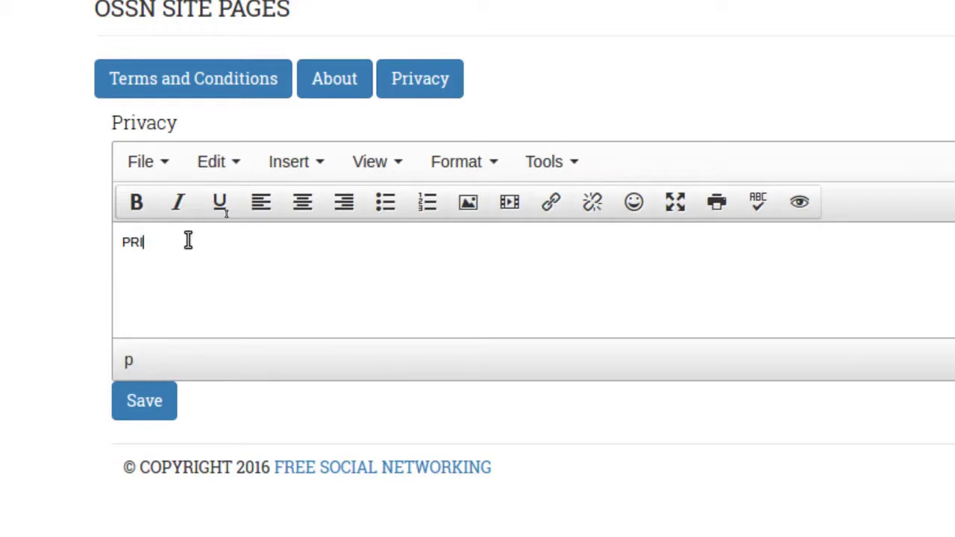
{"action": "type", "text": "IVACY........"}
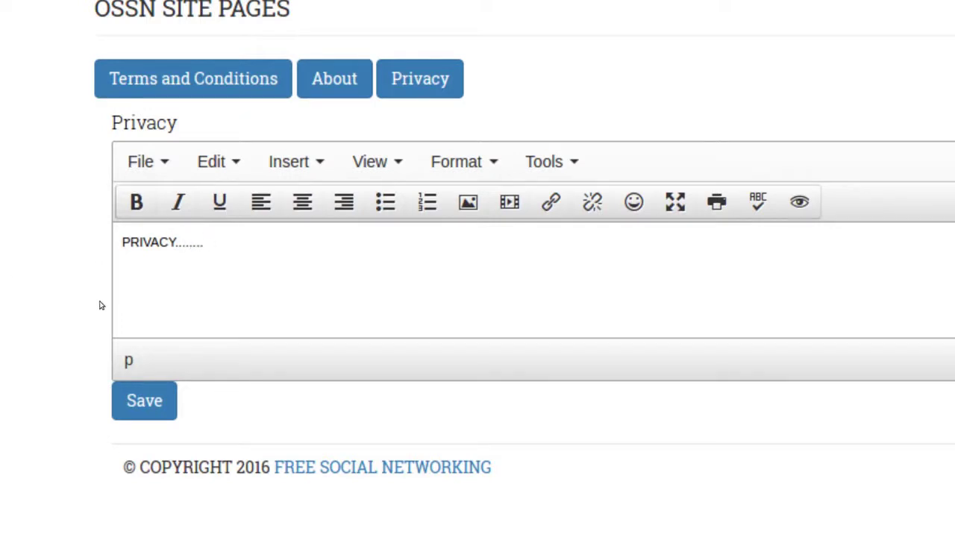
{"action": "left_click", "coordinate": [145, 403]}
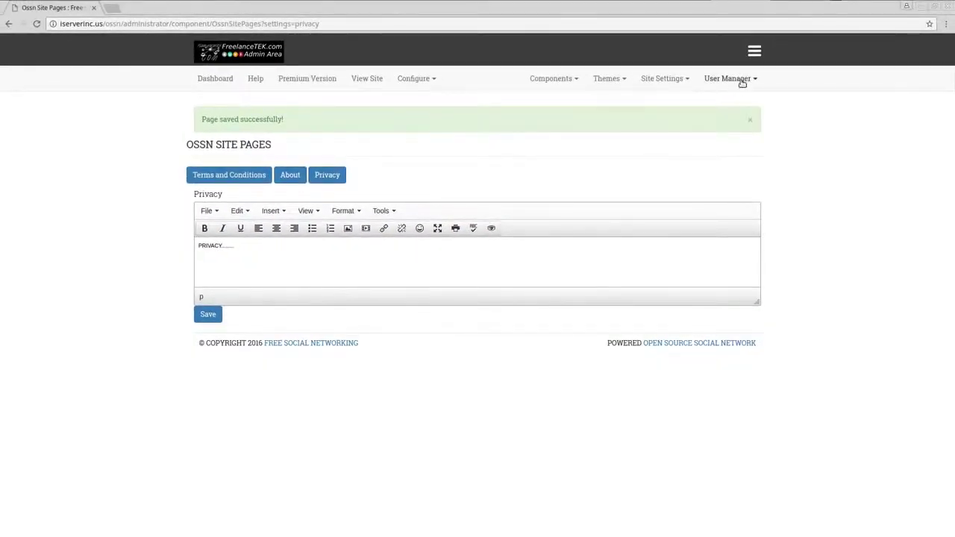
Dismiss the saved confirmation and log out of the admin account.
{"action": "left_click", "coordinate": [750, 120]}
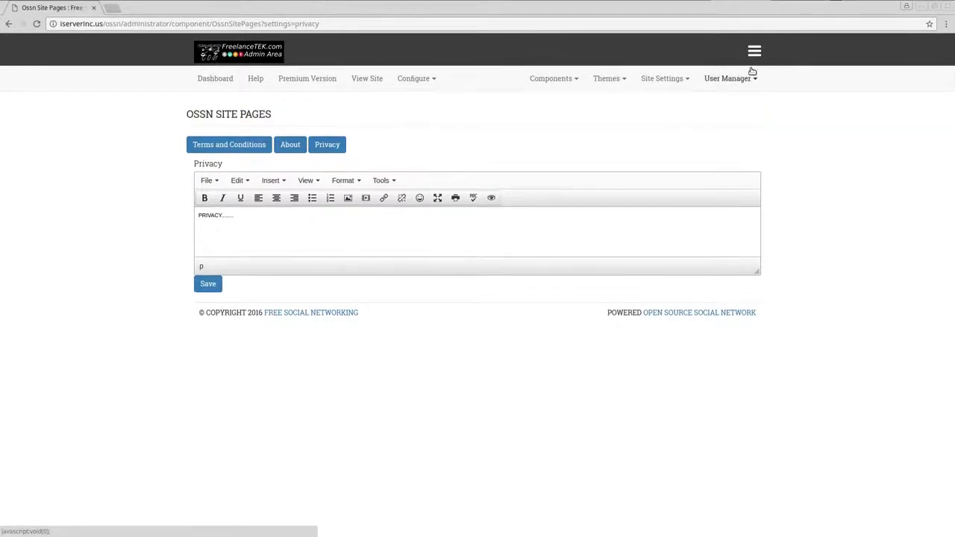
{"action": "left_click", "coordinate": [755, 56]}
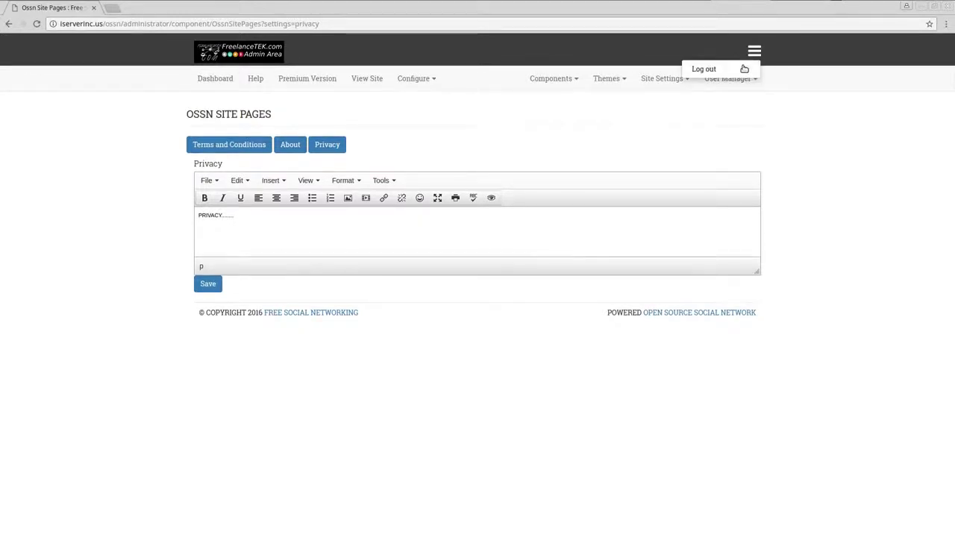
{"action": "left_click", "coordinate": [704, 69]}
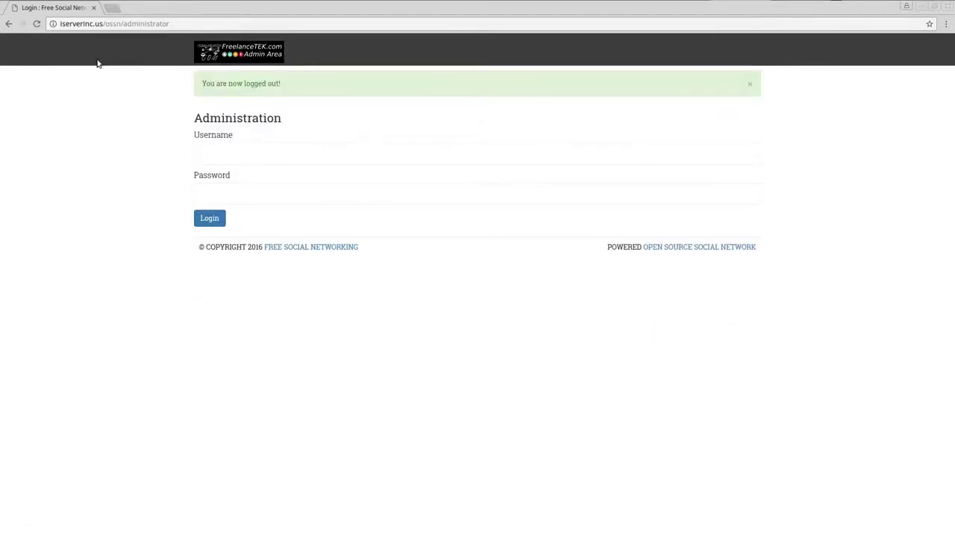
Remove 'administrator' from the site URL to load the public welcome page.
{"action": "left_click_drag", "start_coordinate": [124, 23], "coordinate": [265, 23]}
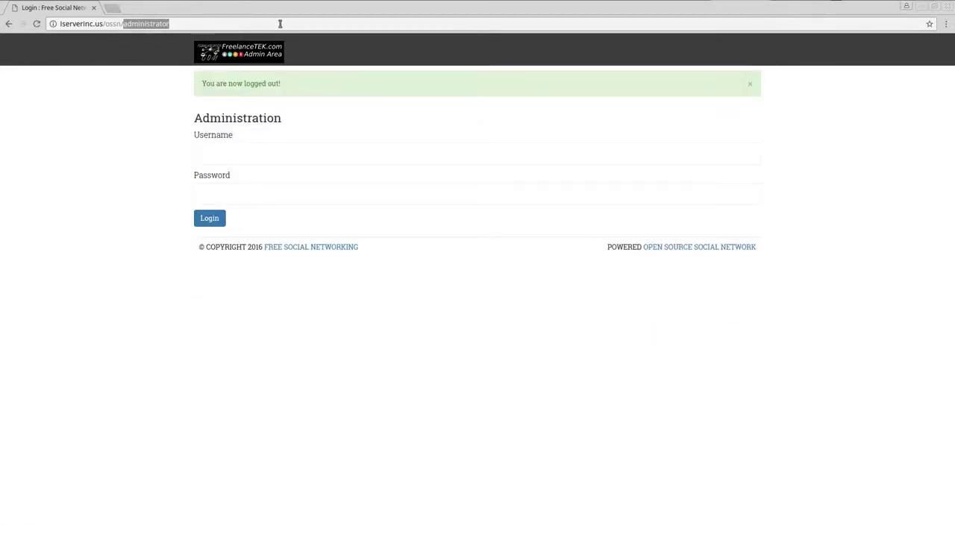
{"action": "key", "text": "BackSpace"}
{"action": "key", "text": "Return"}
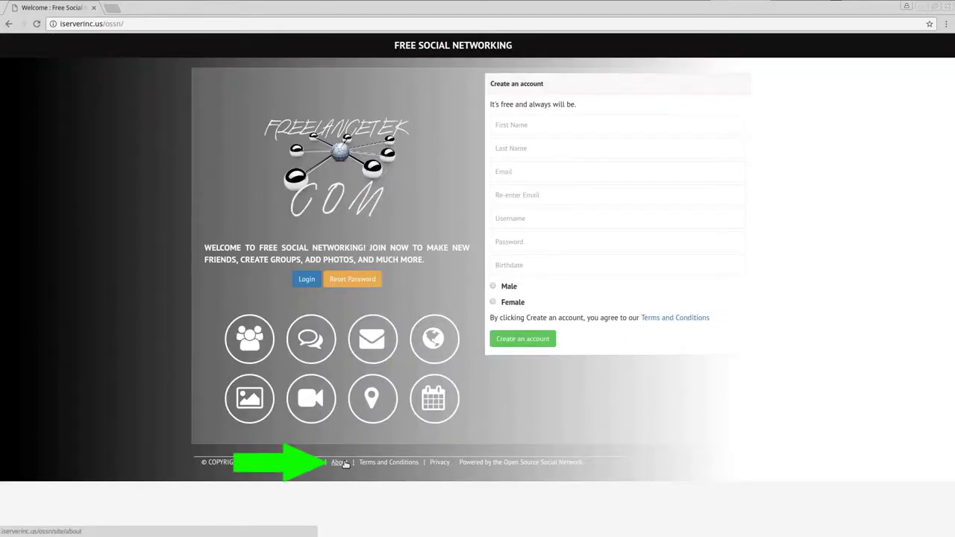
Check that the public About, Privacy and Terms and Conditions footer pages show their saved text.
{"action": "left_click", "coordinate": [345, 463]}
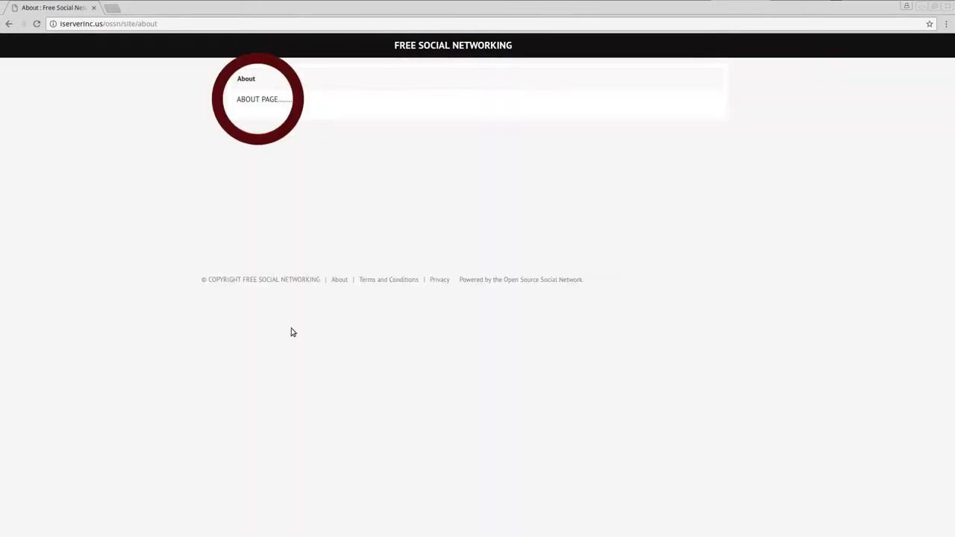
{"action": "left_click_drag", "start_coordinate": [234, 99], "coordinate": [316, 100]}
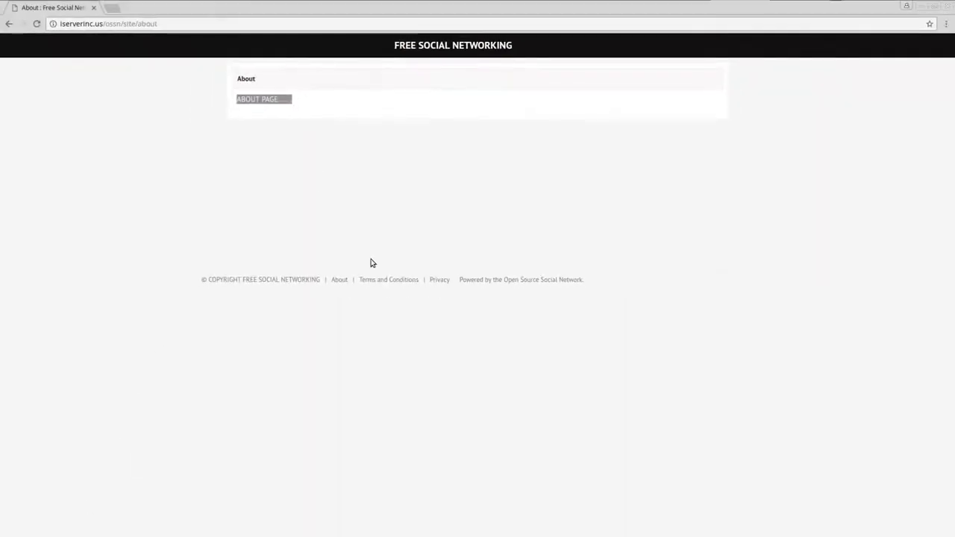
{"action": "left_click", "coordinate": [440, 280]}
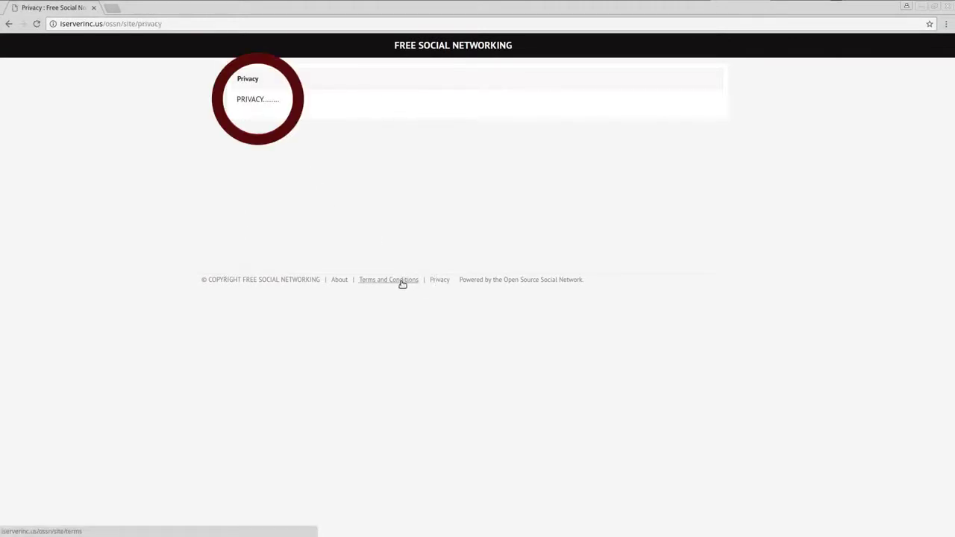
{"action": "left_click", "coordinate": [402, 281]}
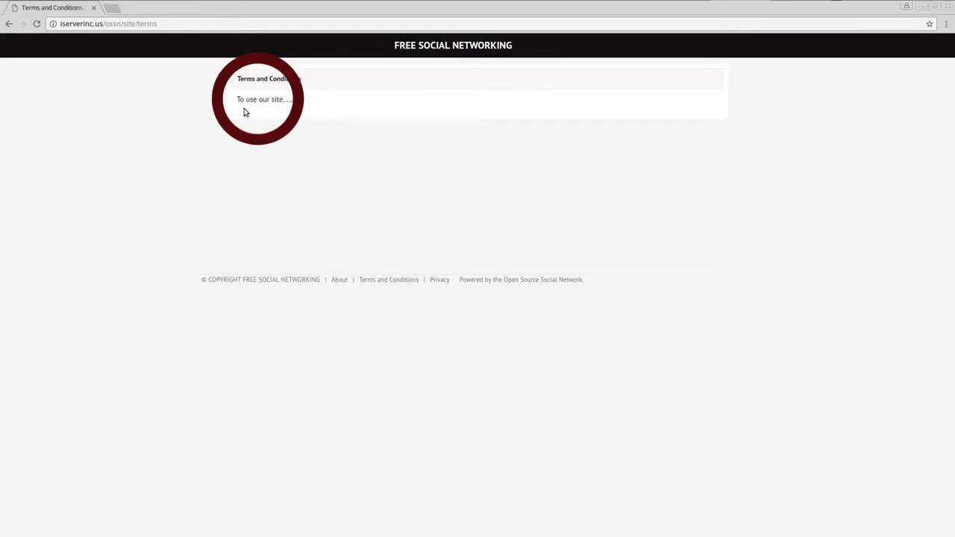